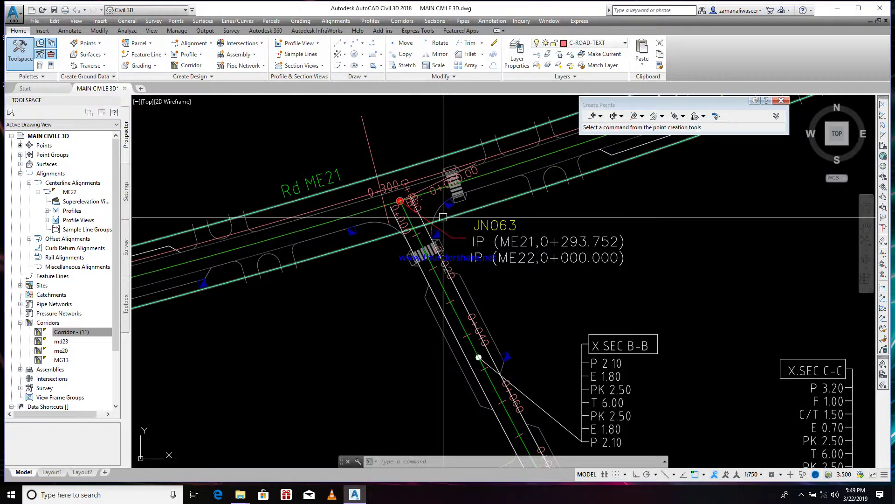
# Examine the ME22 road alignment running from junction JN063 past JN064, and select it.
pyautogui.scroll(-3, 412, 200)
pyautogui.scroll(2, 426, 300)
pyautogui.scroll(-2, 426, 301)
pyautogui.scroll(4, 433, 189)
pyautogui.scroll(-4, 433, 189)
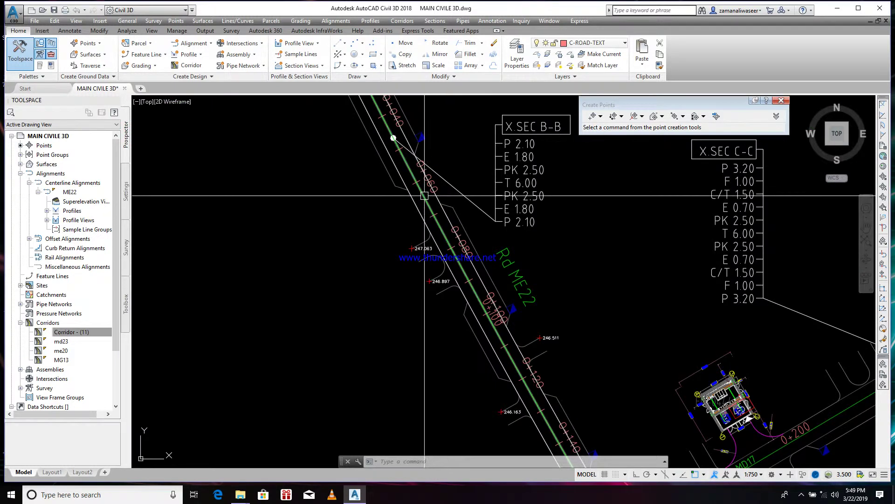
pyautogui.click(399, 190)
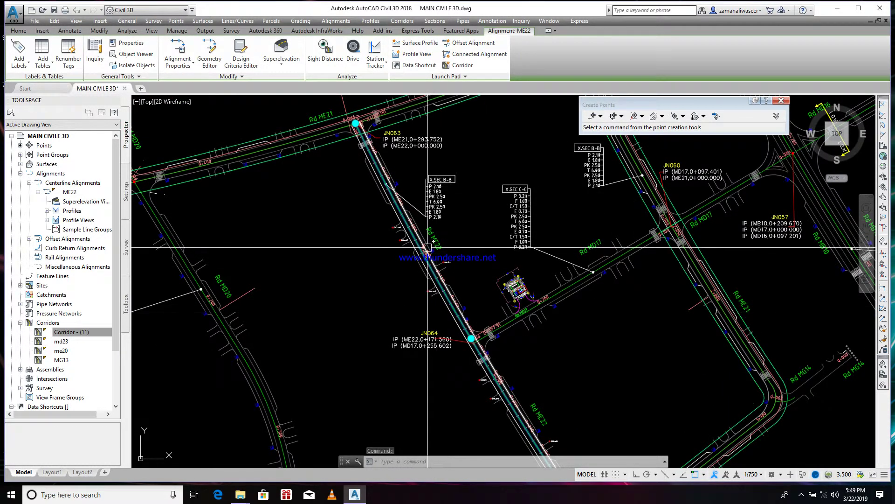
pyautogui.scroll(4, 386, 189)
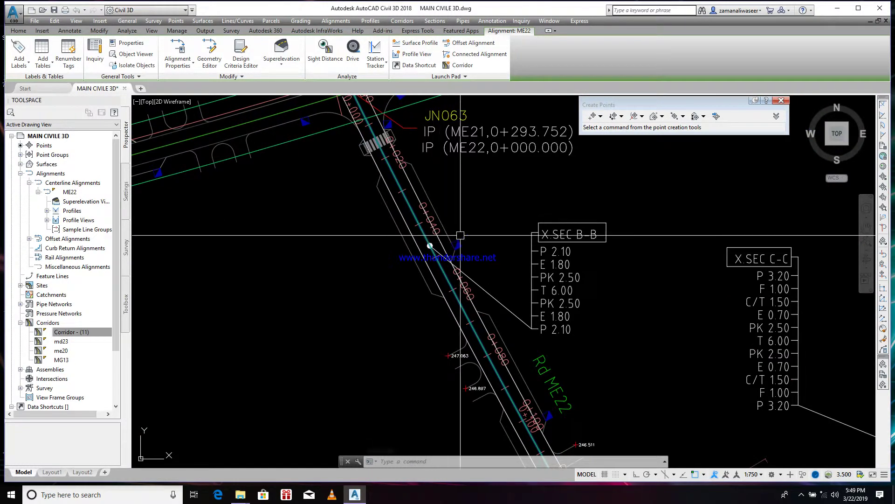
pyautogui.moveTo(471, 236)
pyautogui.press('Escape')
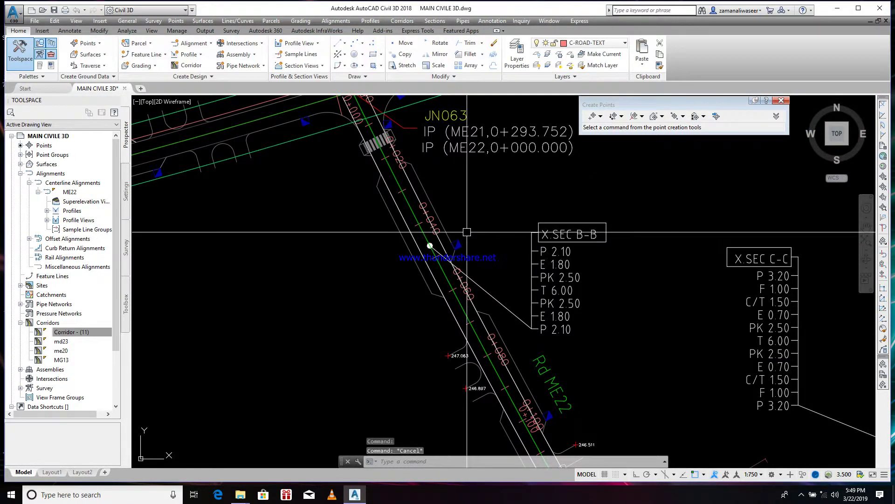
pyautogui.click(388, 168)
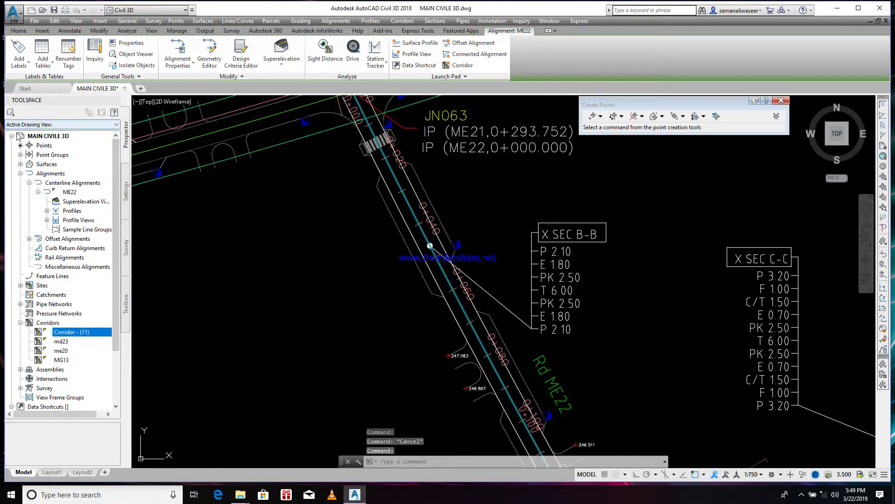
# Start a LandXML export of the Centerline Alignments collection, accepting the default objects and LandXML version 1.2.
pyautogui.click(20, 173)
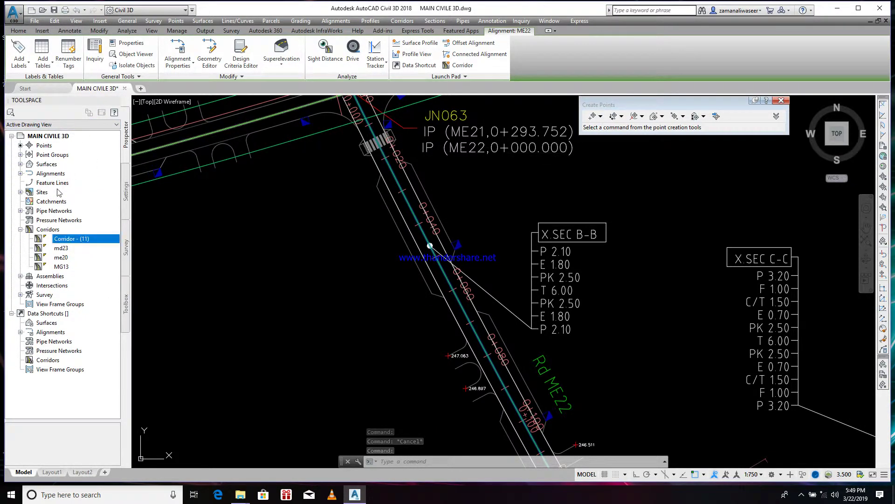
pyautogui.click(20, 173)
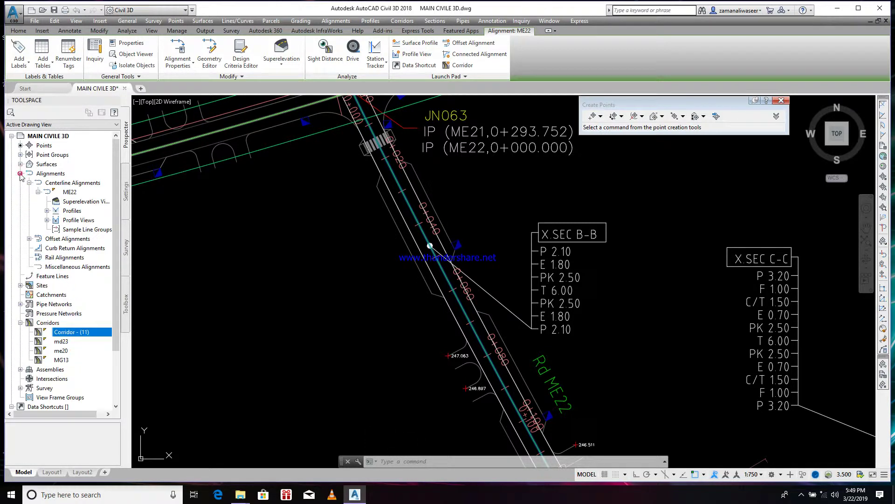
pyautogui.click(62, 183)
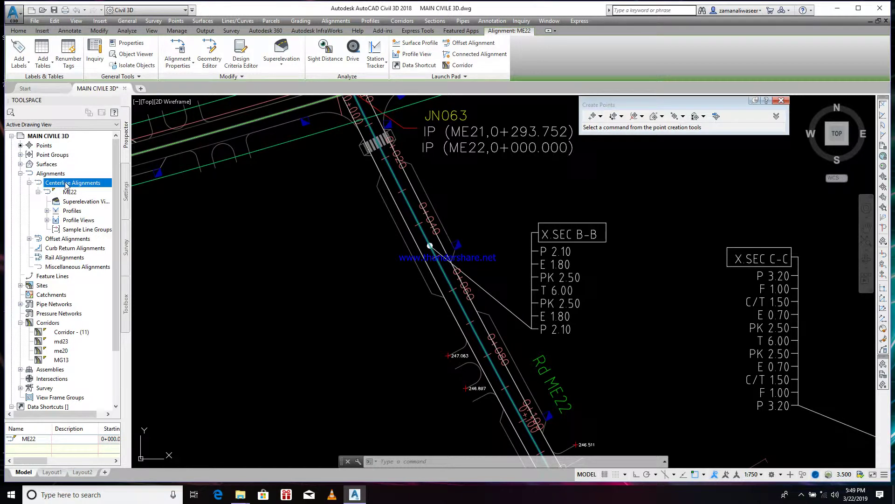
pyautogui.rightClick(66, 184)
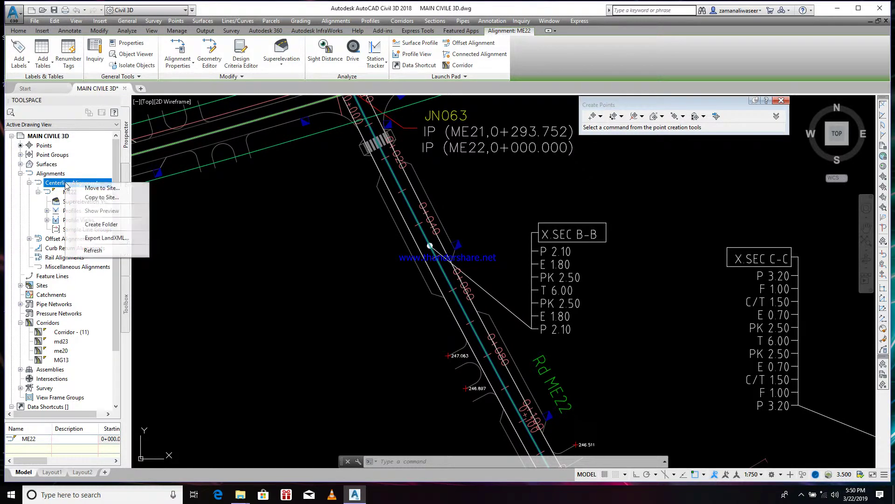
pyautogui.click(104, 238)
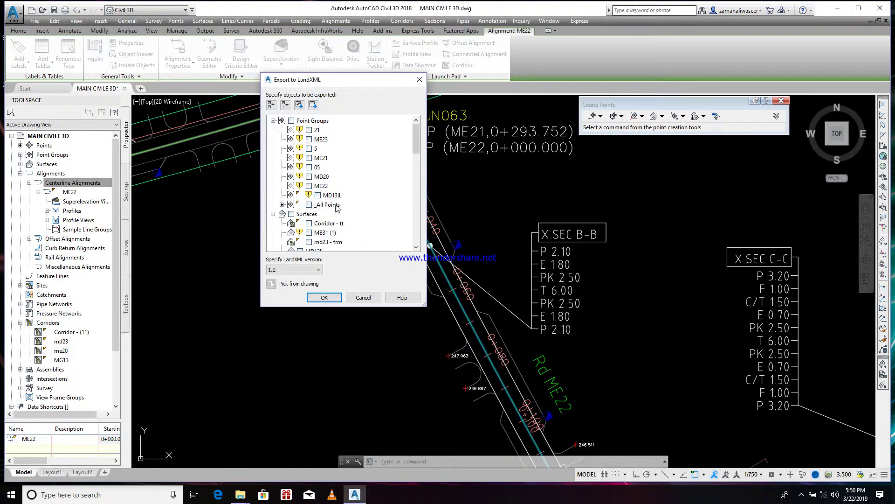
pyautogui.click(324, 299)
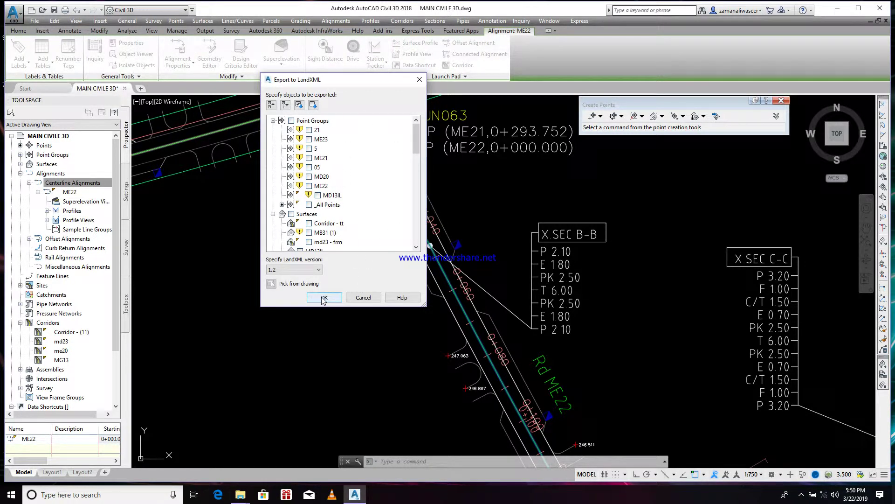
# Save the LandXML export to the Desktop as ME22 and deselect the alignment.
pyautogui.moveTo(403, 108); pyautogui.dragTo(351, 96)
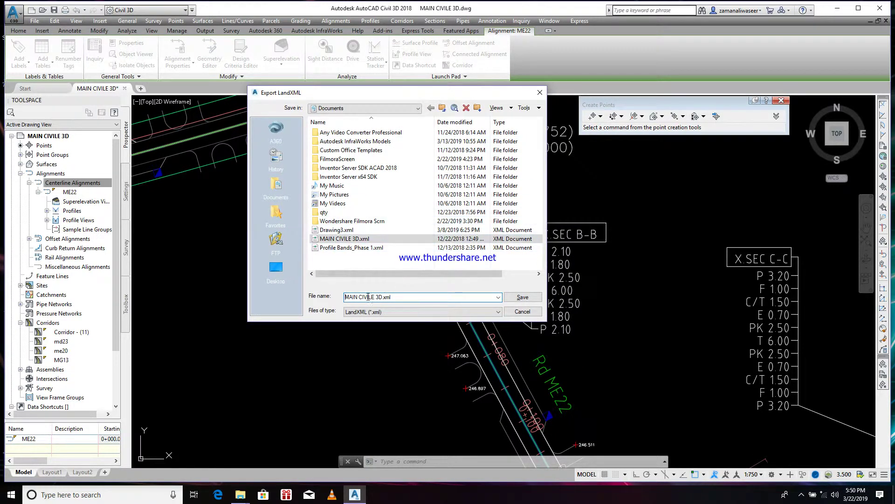
pyautogui.click(363, 109)
pyautogui.click(347, 118)
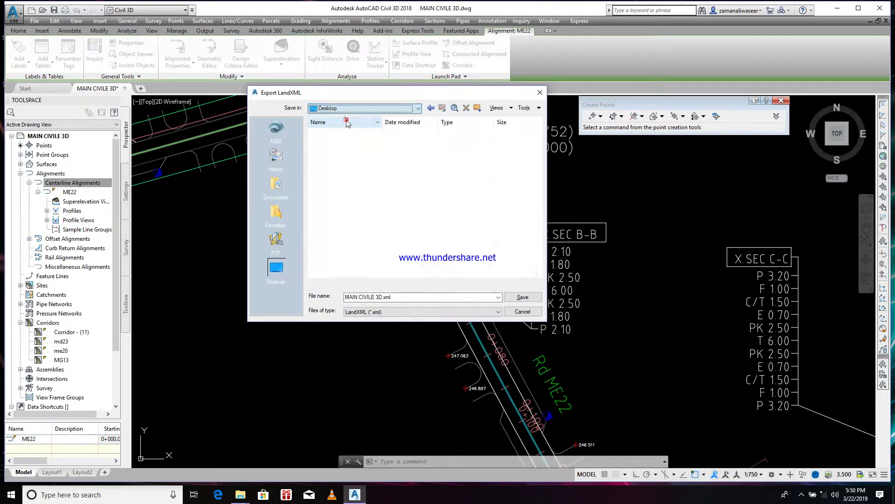
pyautogui.doubleClick(380, 298)
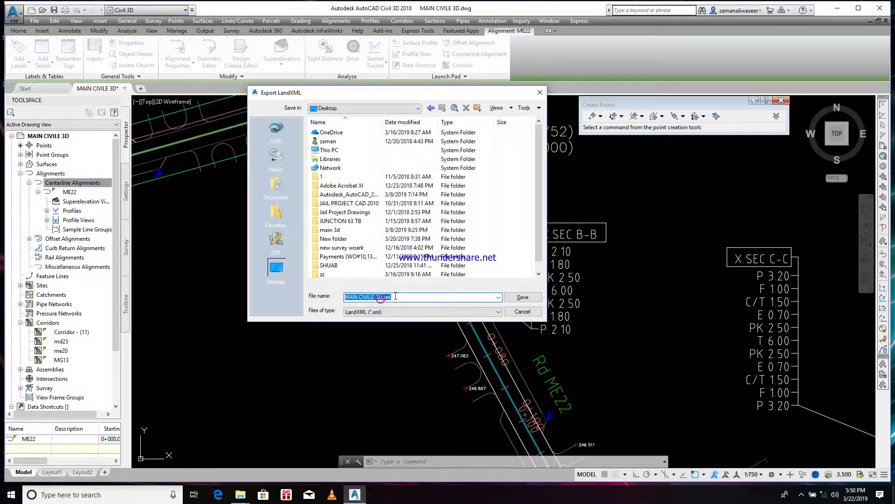
pyautogui.write('ME22')
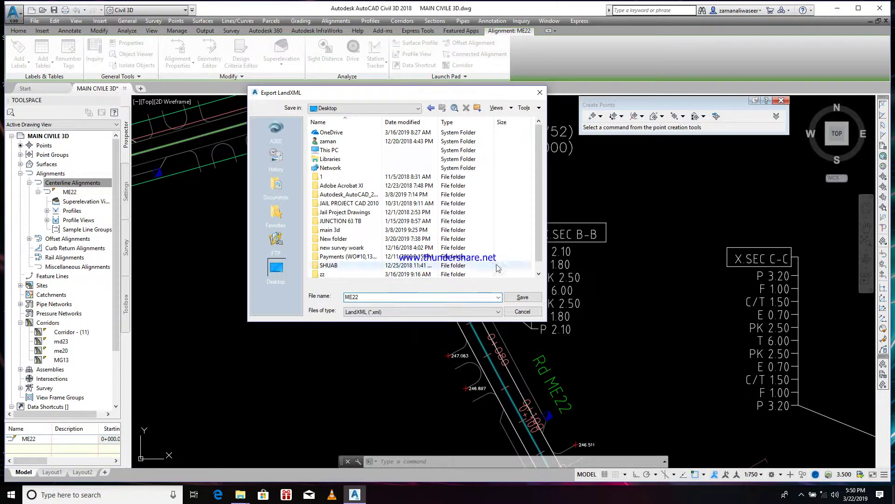
pyautogui.click(516, 301)
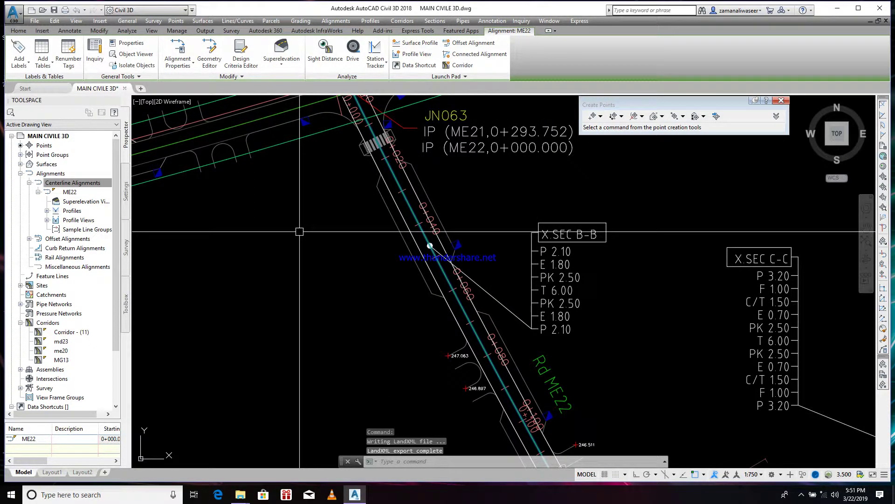
pyautogui.press('Escape')
pyautogui.scroll(-2, 311, 227)
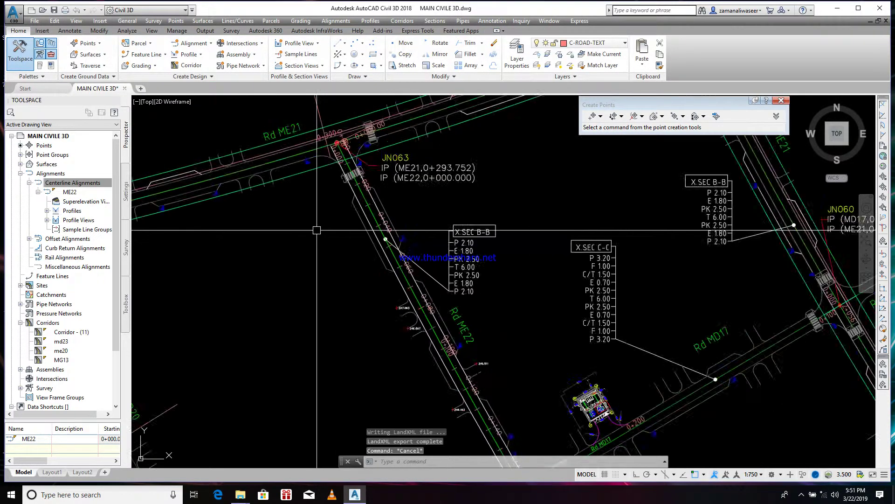
pyautogui.scroll(-2, 311, 227)
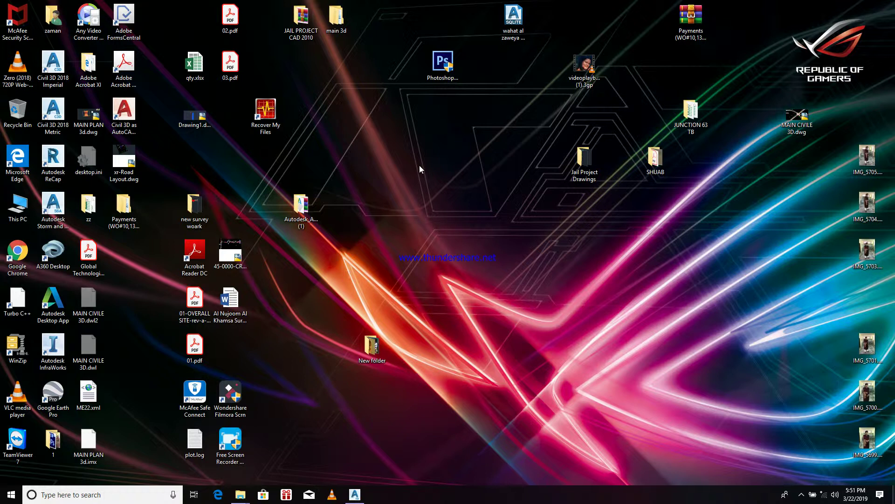
# Refresh the Desktop to check for the exported ME22.xml file, and return to AutoCAD Civil 3D.
pyautogui.rightClick(450, 145)
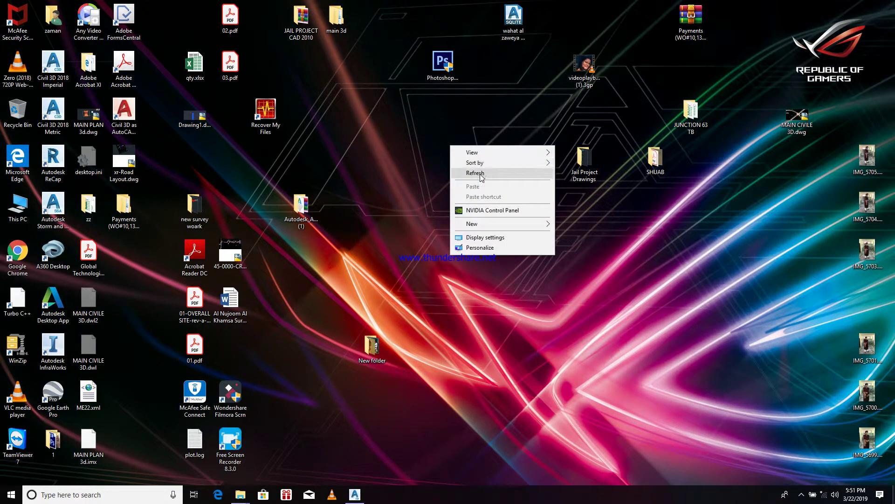
pyautogui.click(480, 174)
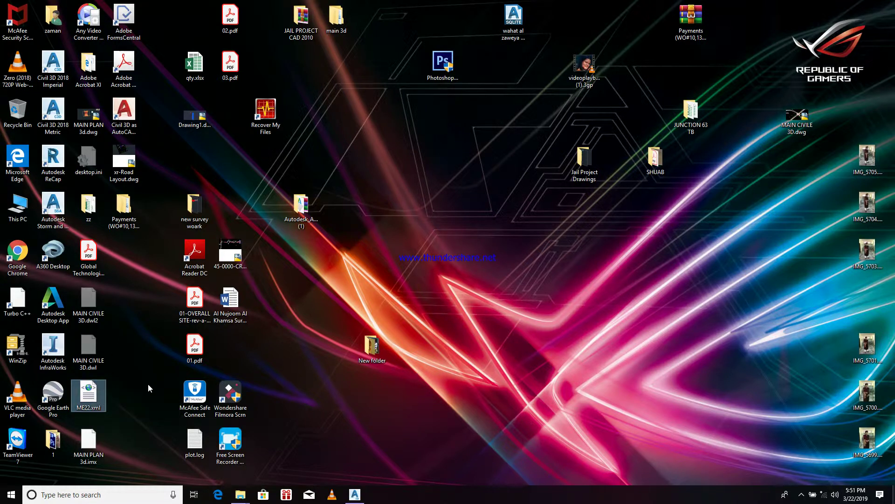
pyautogui.click(354, 494)
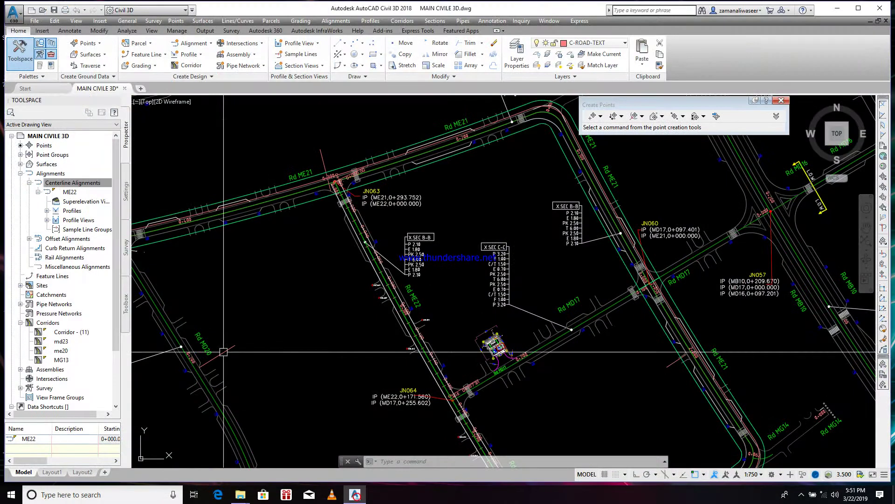
# Create a new blank drawing and dismiss the Create Points toolbar.
pyautogui.click(140, 89)
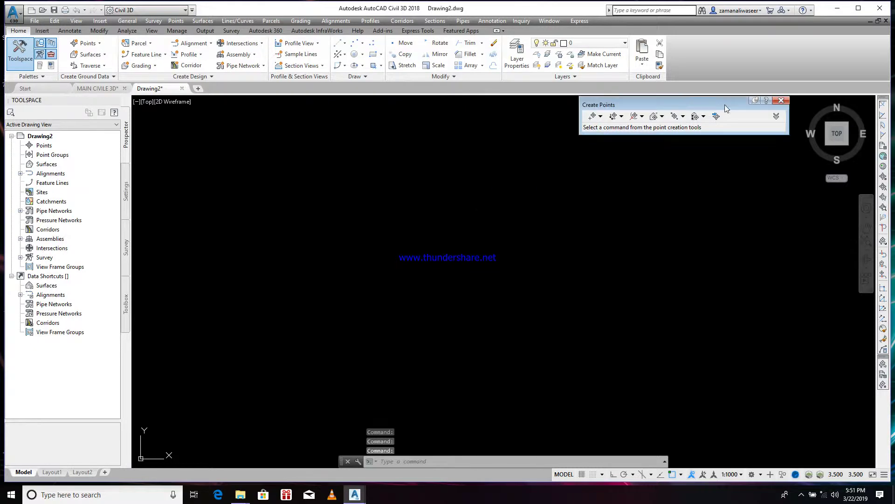
pyautogui.moveTo(689, 108); pyautogui.dragTo(689, 151)
pyautogui.click(783, 143)
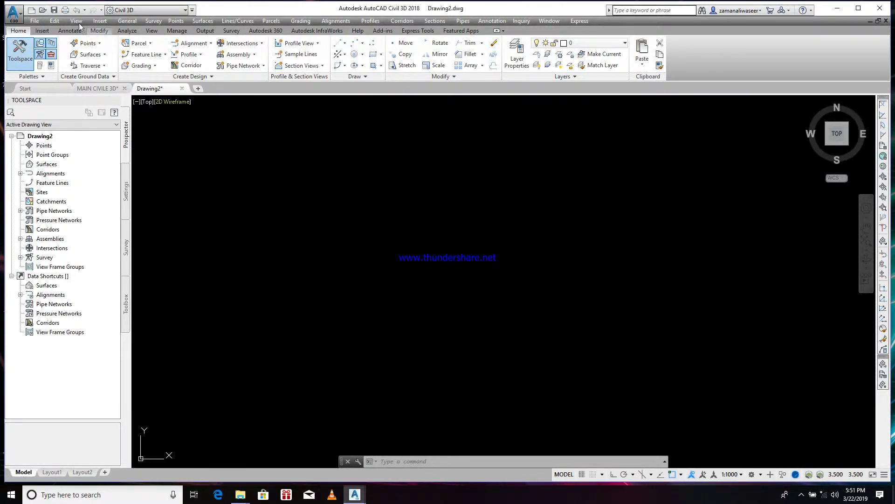
# Start a LandXML import in the new drawing and browse to the Desktop.
pyautogui.click(42, 31)
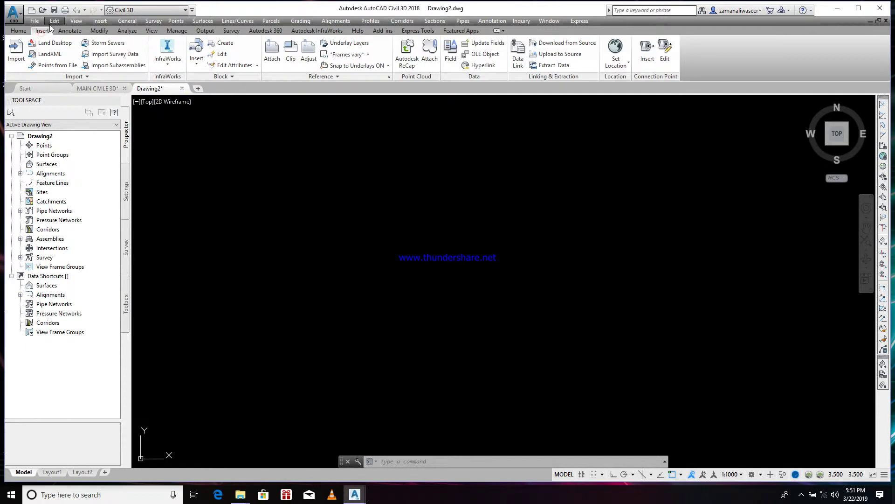
pyautogui.click(50, 54)
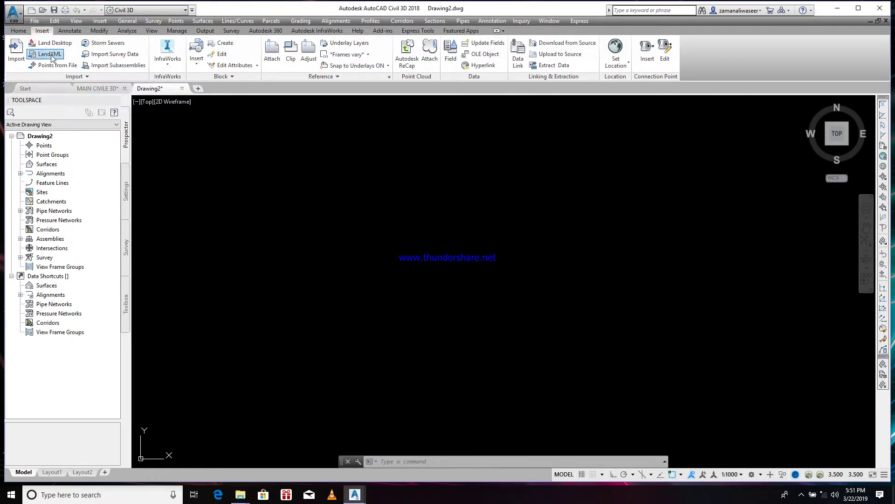
pyautogui.moveTo(444, 172); pyautogui.dragTo(439, 142)
pyautogui.click(445, 153)
pyautogui.click(426, 163)
# Import ME22.xml into the drawing, keeping the alignments site at <None> and all listed items included.
pyautogui.scroll(-10, 461, 259)
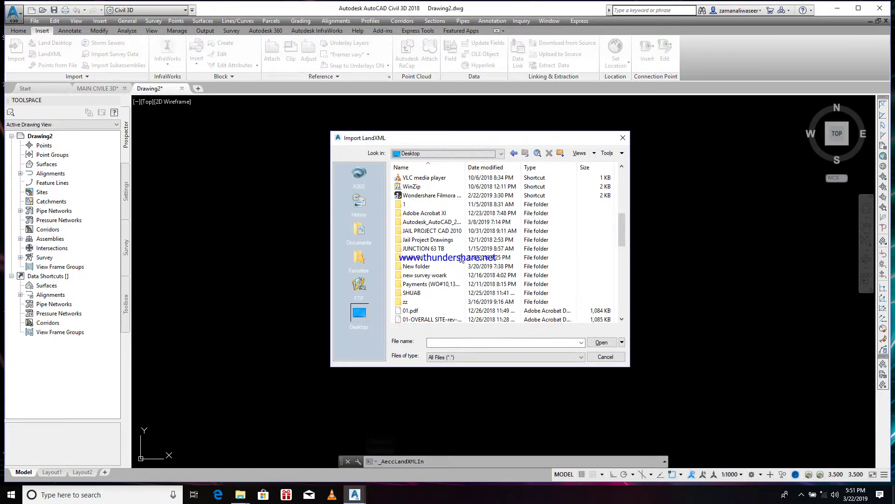
pyautogui.scroll(-5, 464, 261)
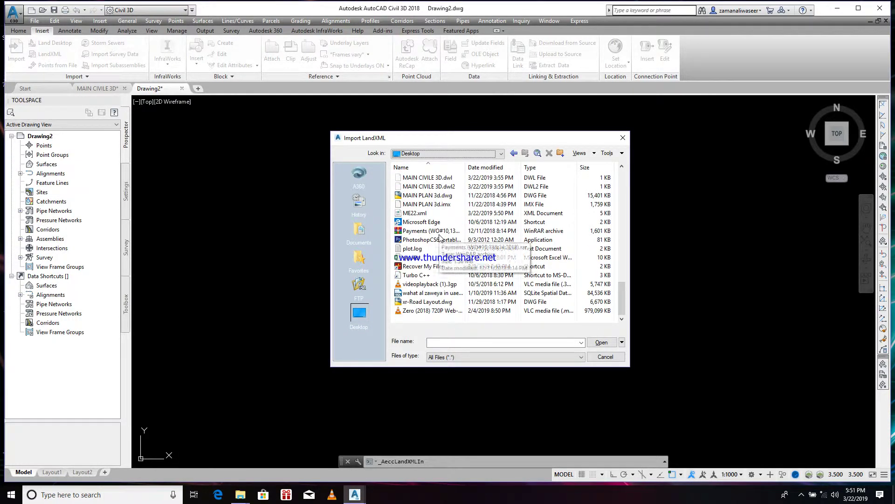
pyautogui.click(415, 214)
pyautogui.click(414, 213)
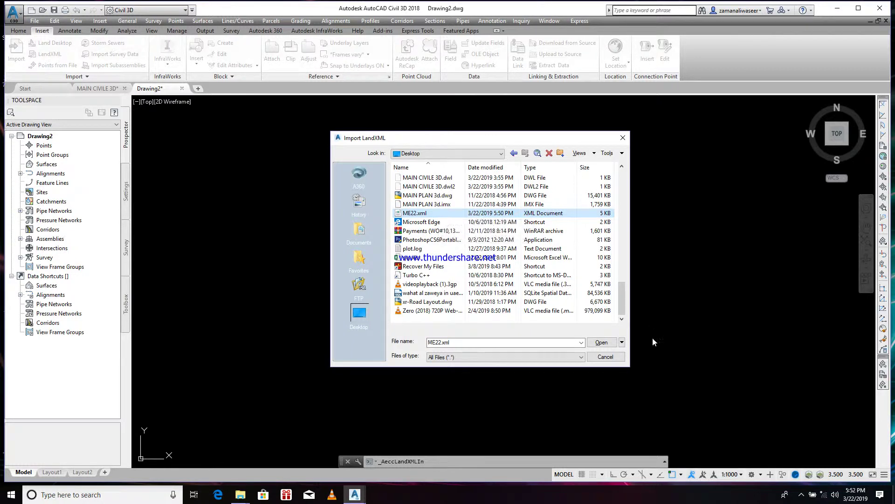
pyautogui.click(602, 342)
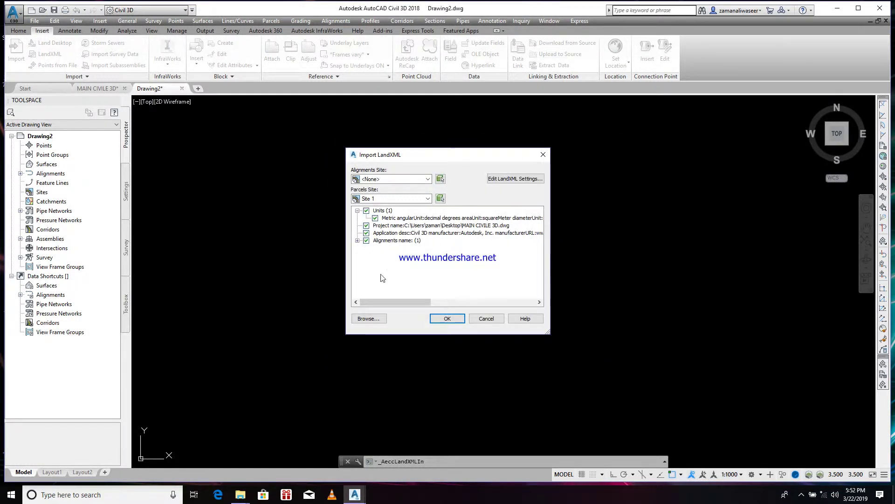
pyautogui.click(445, 319)
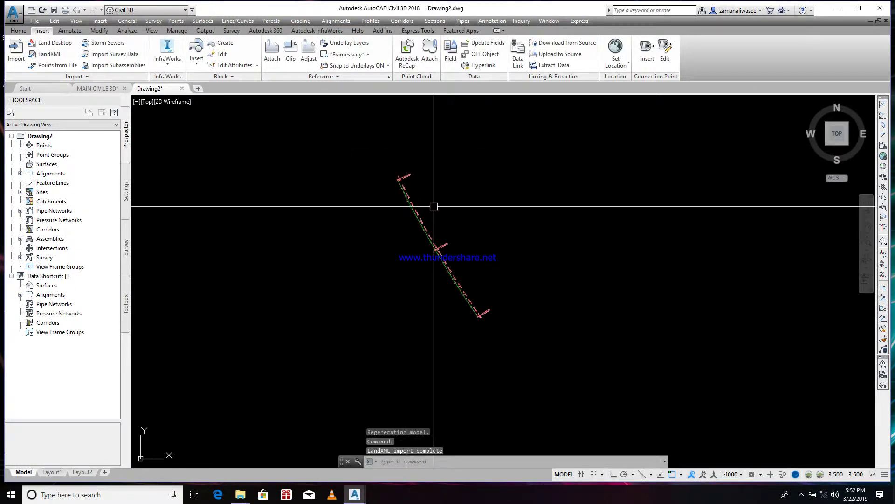
# Create a profile view of the imported ME22 alignment with the default style and EG-FG Elevations and Stations bands, placed to the right of the alignment.
pyautogui.scroll(3, 383, 200)
pyautogui.scroll(-3, 444, 240)
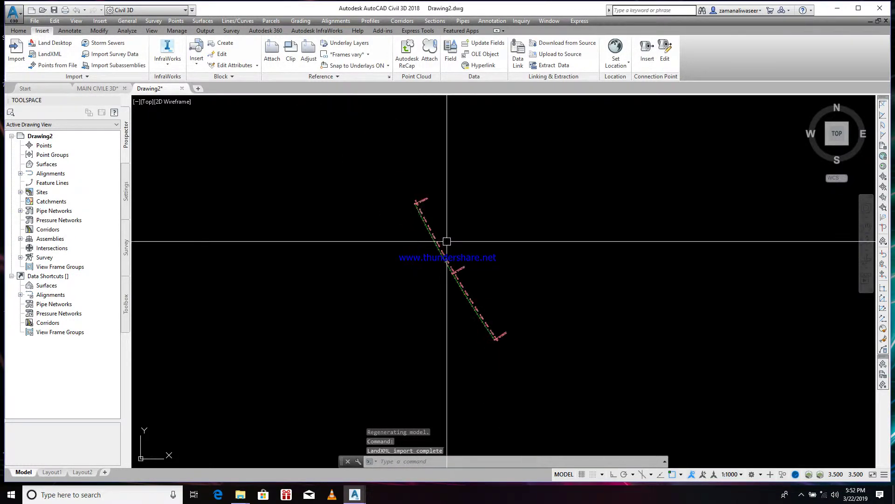
pyautogui.scroll(4, 409, 195)
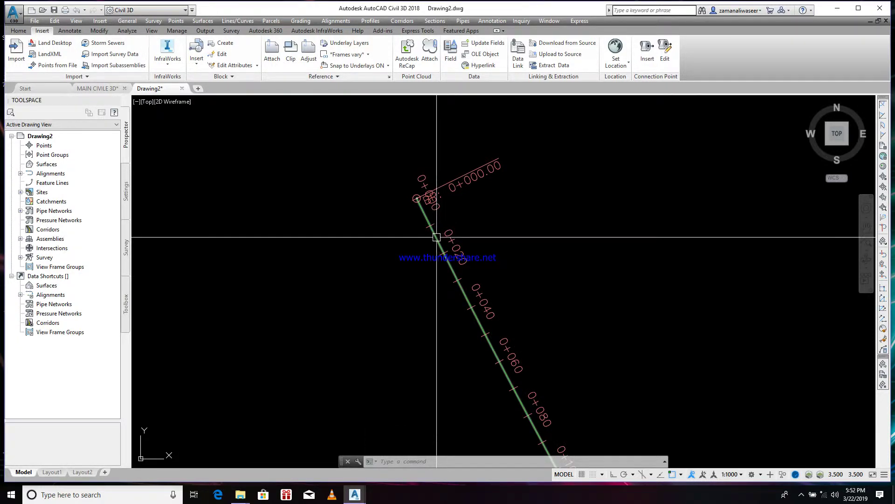
pyautogui.click(432, 193)
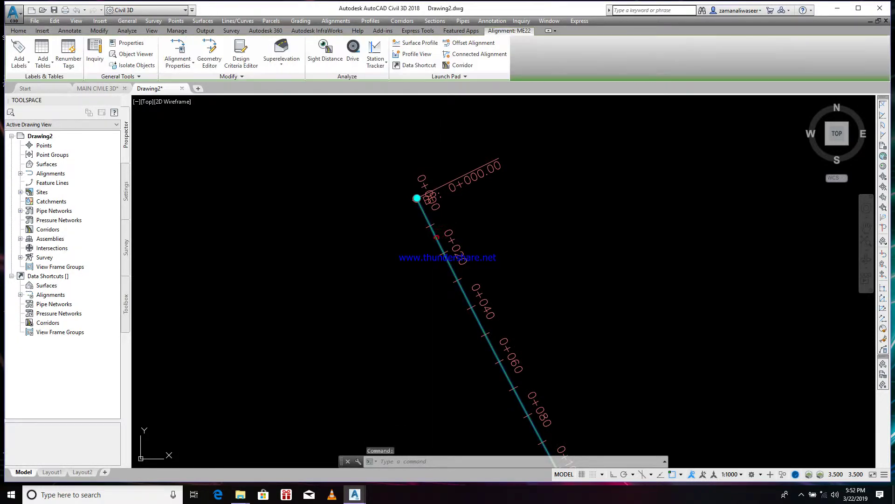
pyautogui.click(417, 54)
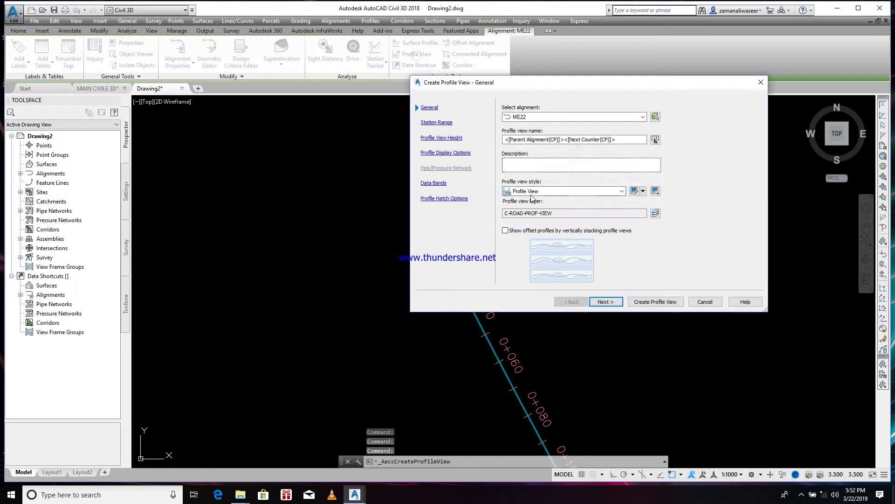
pyautogui.click(607, 302)
pyautogui.click(610, 303)
pyautogui.click(611, 303)
pyautogui.click(611, 303)
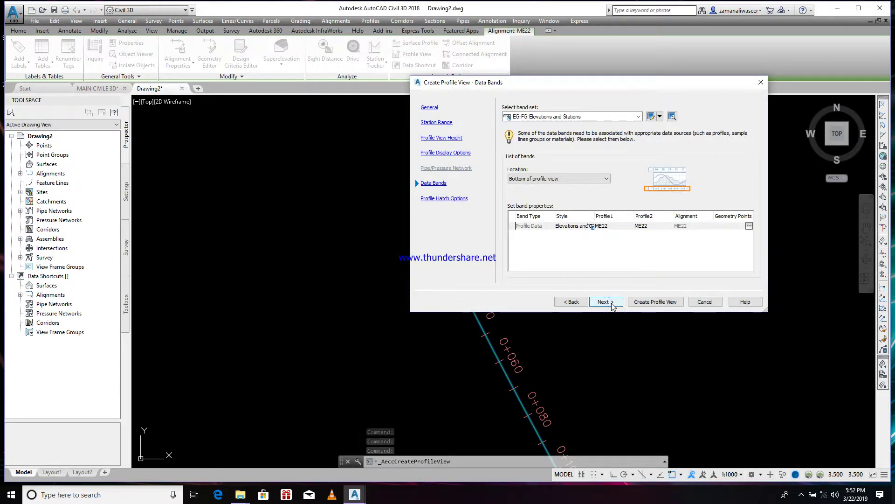
pyautogui.click(611, 303)
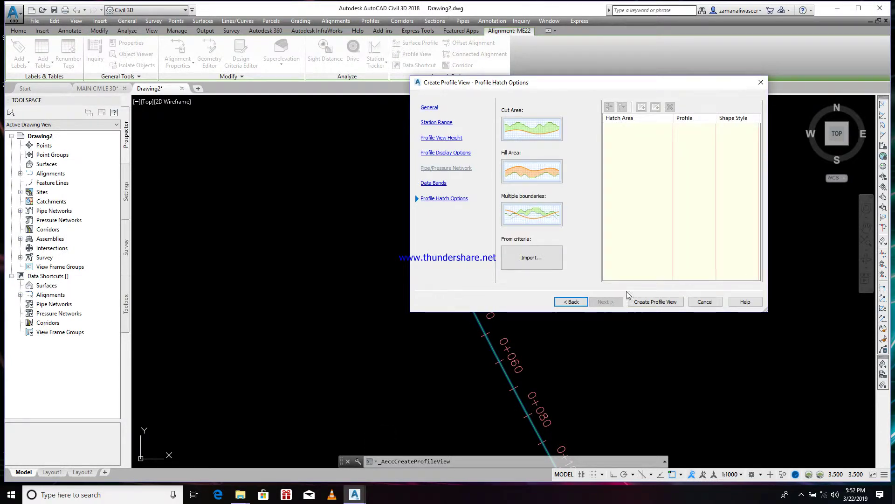
pyautogui.click(655, 302)
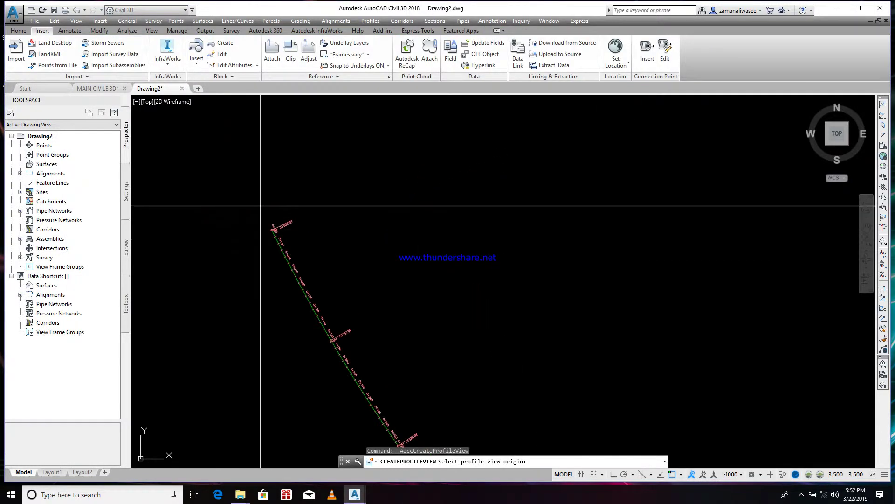
pyautogui.click(555, 260)
pyautogui.scroll(-2, 513, 301)
pyautogui.scroll(10, 542, 227)
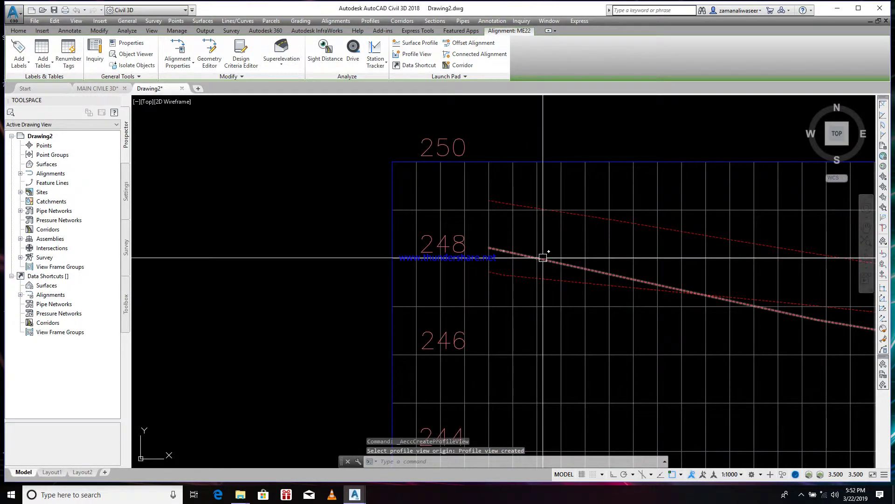
pyautogui.click(543, 258)
pyautogui.scroll(-6, 494, 260)
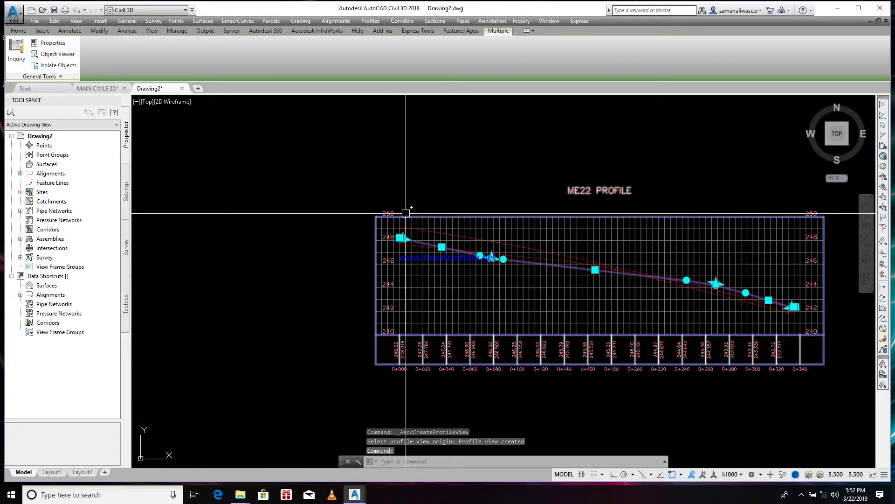
pyautogui.press('Escape')
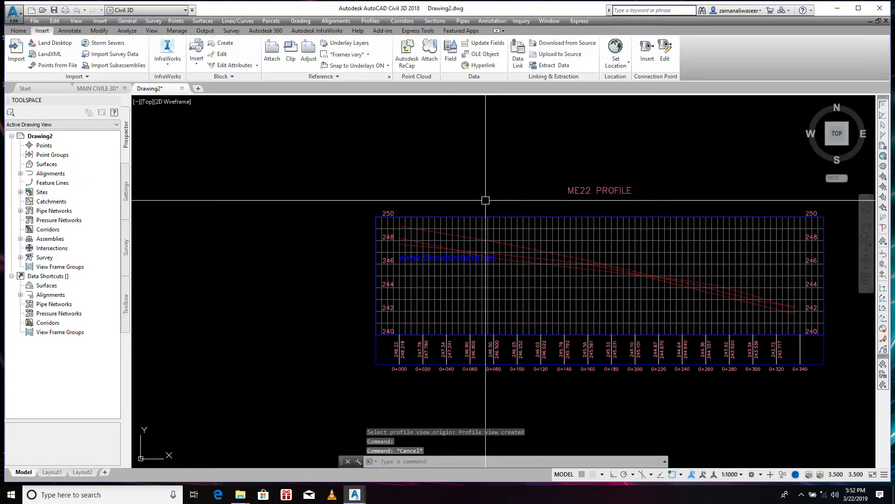
# Import the Complete Label Set into the labels of the middle ME22 profile and apply it.
pyautogui.click(425, 240)
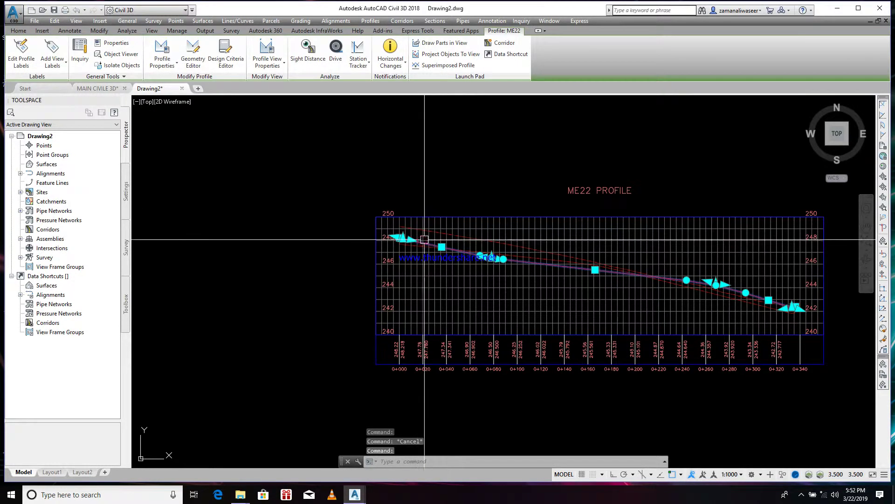
pyautogui.rightClick(425, 241)
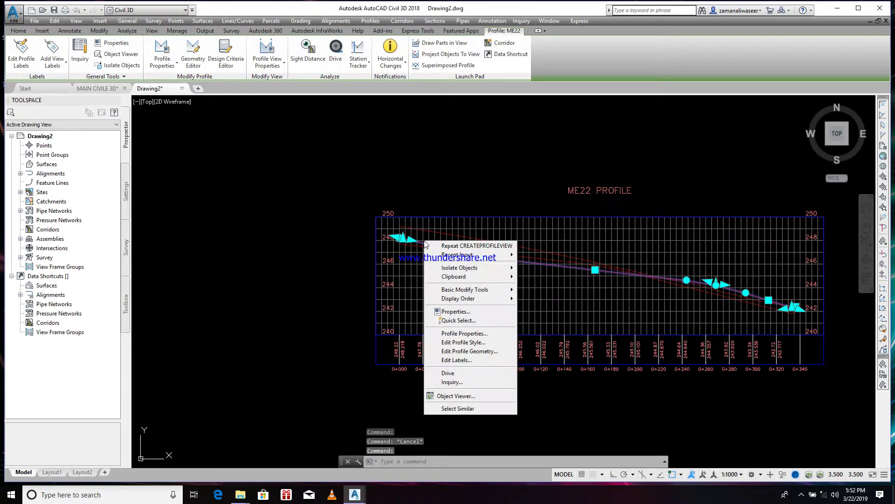
pyautogui.click(461, 360)
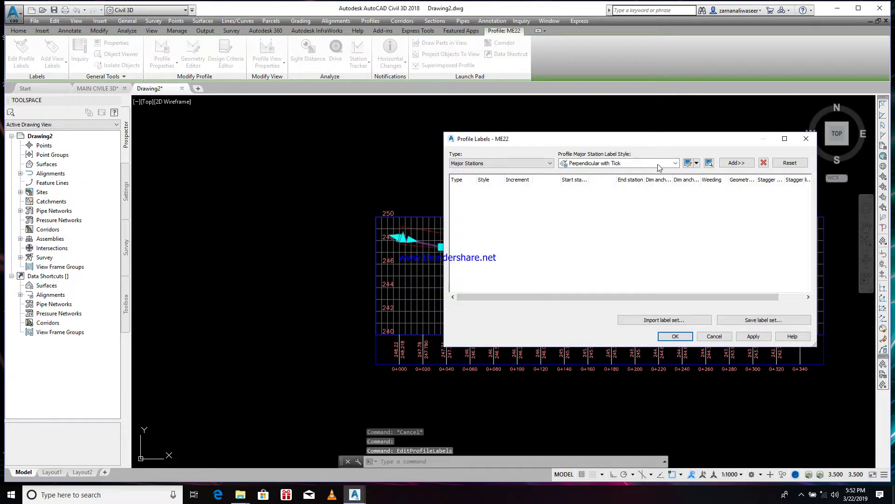
pyautogui.click(662, 321)
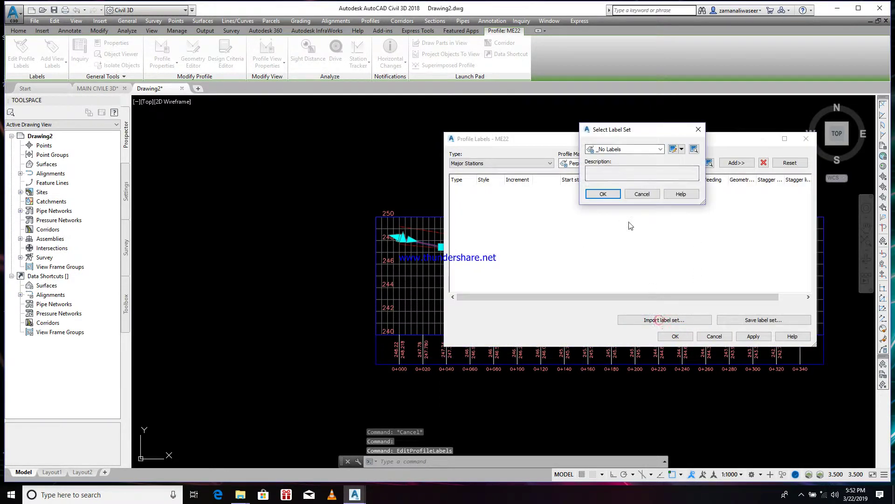
pyautogui.click(625, 149)
pyautogui.click(614, 164)
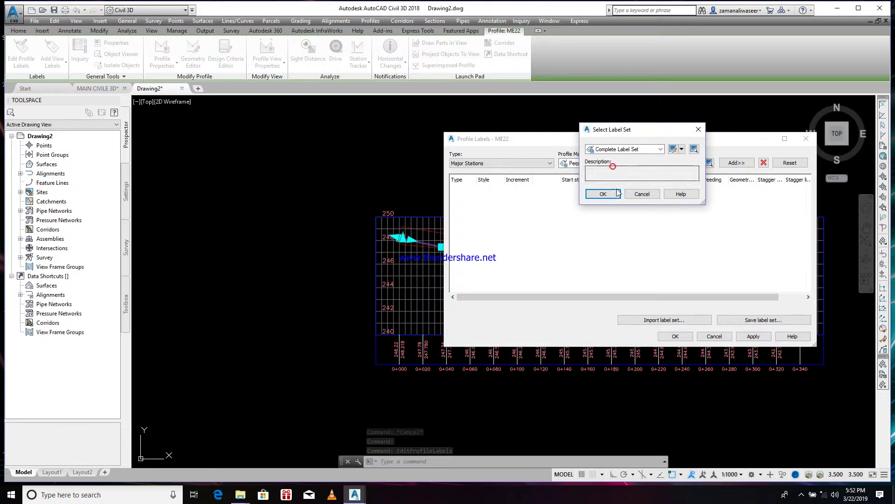
pyautogui.click(602, 195)
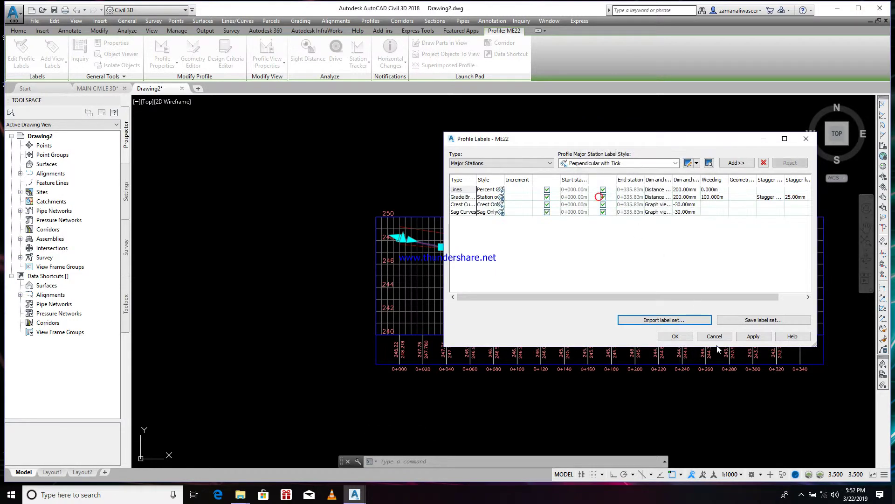
pyautogui.click(675, 336)
# Move the sag curve label group at PVI station 0+078.07 up above the profile view grid.
pyautogui.scroll(4, 484, 218)
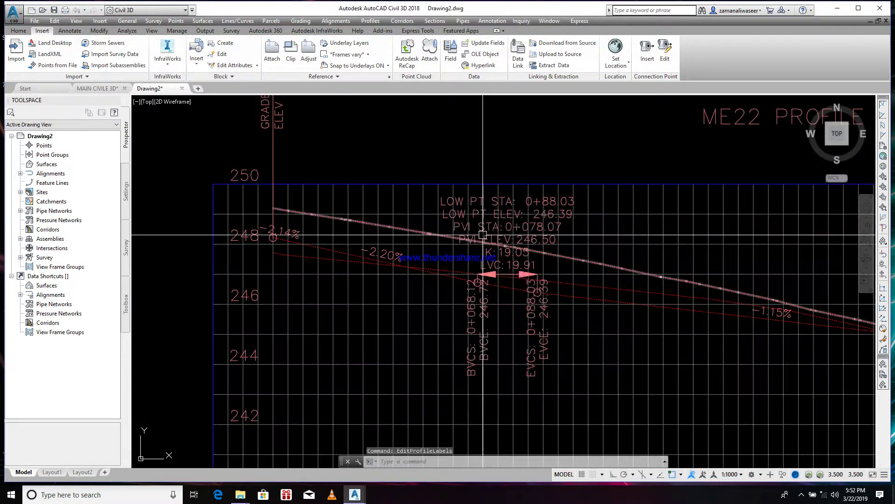
pyautogui.click(484, 218)
pyautogui.click(508, 274)
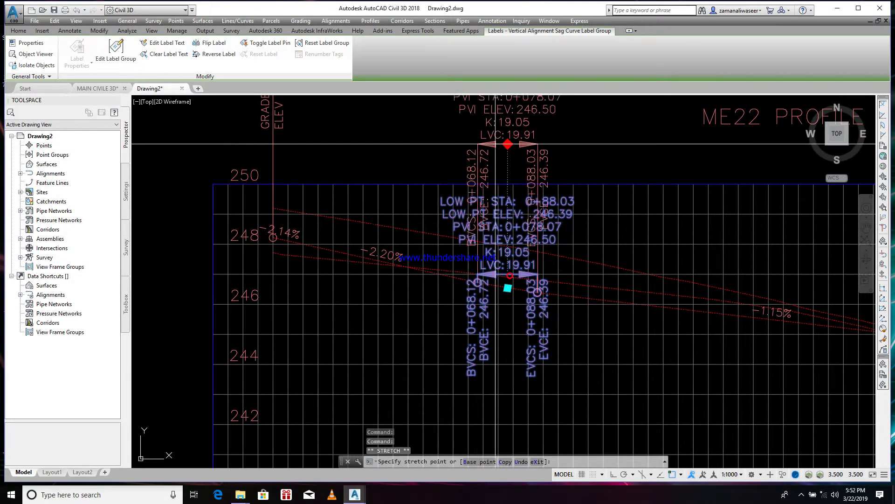
pyautogui.scroll(-8, 305, 226)
# Move the crest curve label group at PVI station 0+268.50 up above the profile view grid.
pyautogui.click(436, 247)
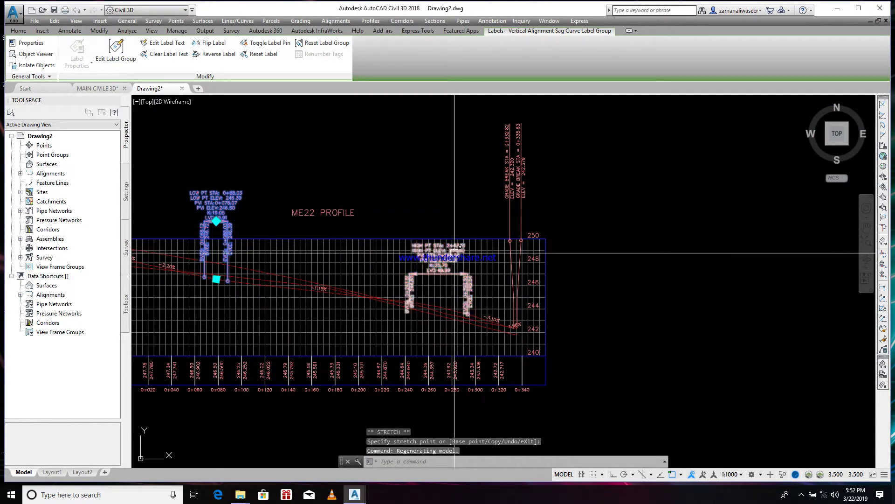
pyautogui.click(438, 240)
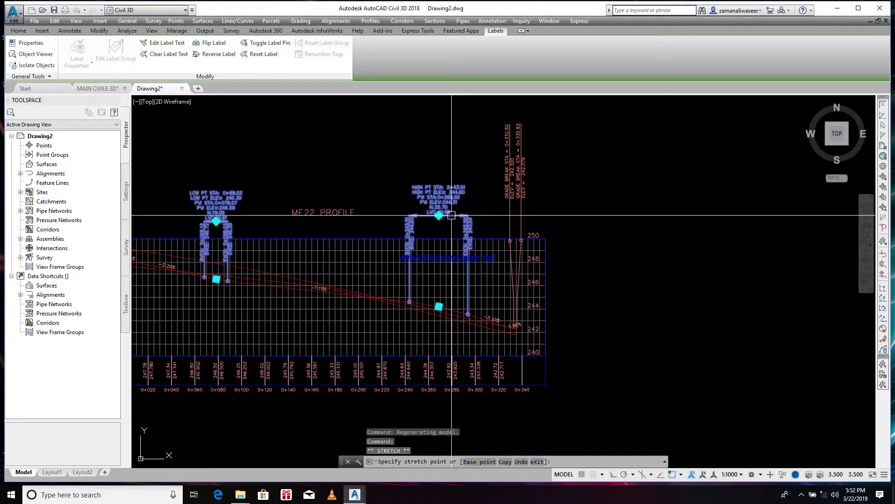
pyautogui.click(438, 189)
pyautogui.scroll(-2, 544, 216)
pyautogui.scroll(5, 422, 257)
pyautogui.scroll(1, 422, 257)
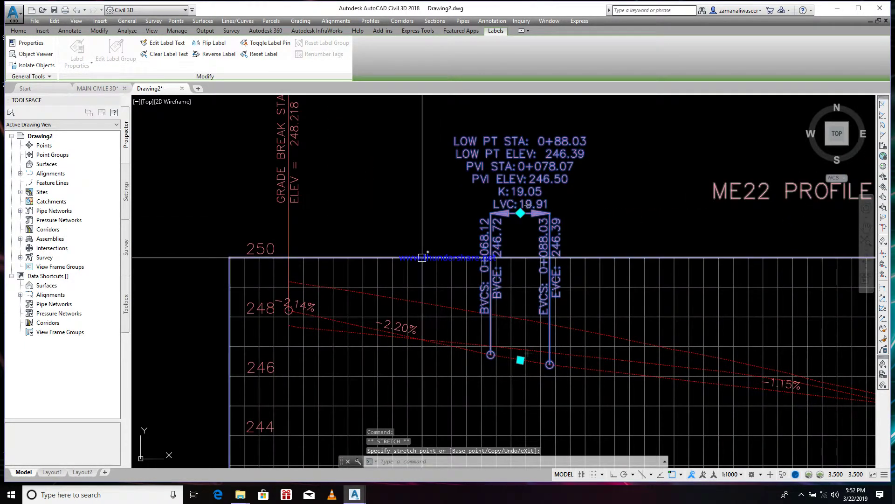
pyautogui.scroll(-4, 422, 257)
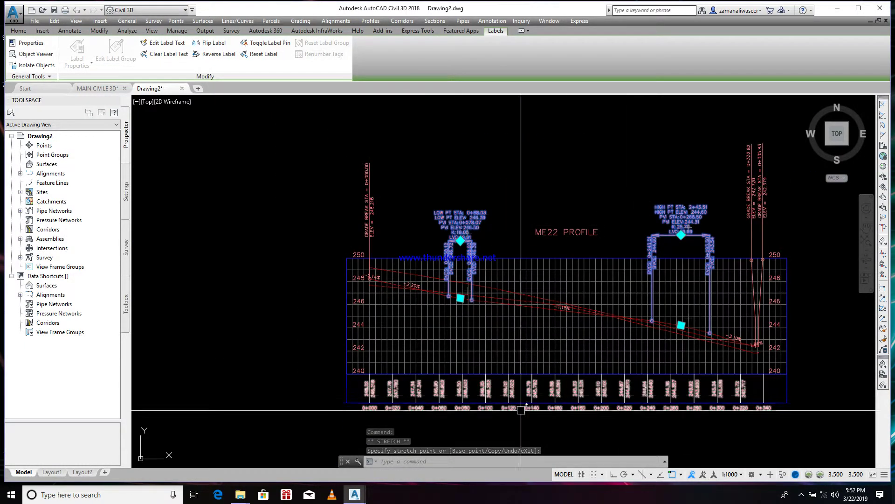
pyautogui.click(802, 496)
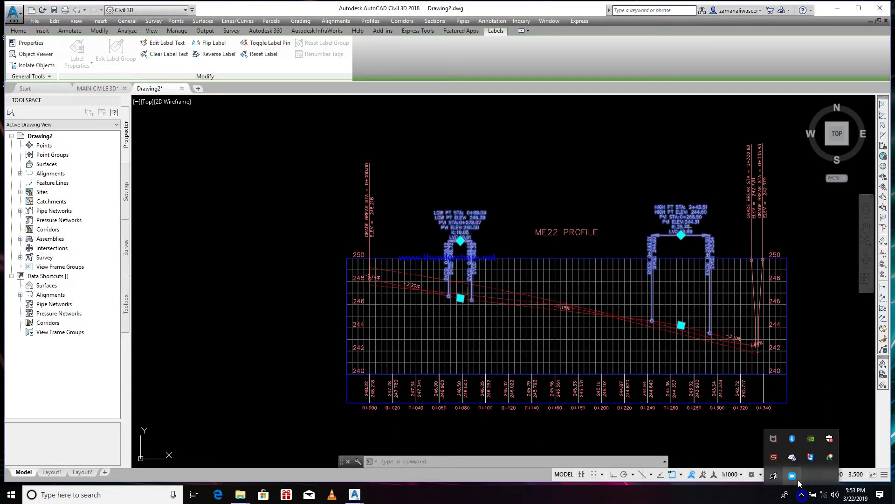